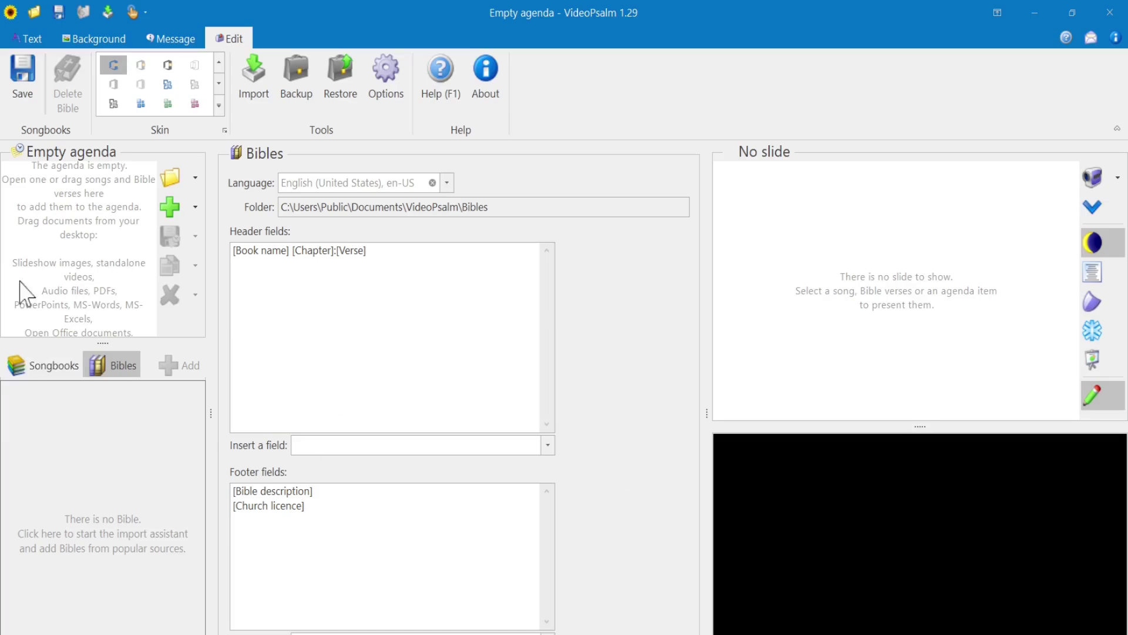
# Step: Create three new songbooks from the Songbooks library in VideoPsalm
pyautogui.click(49, 365)
pyautogui.click(98, 77)
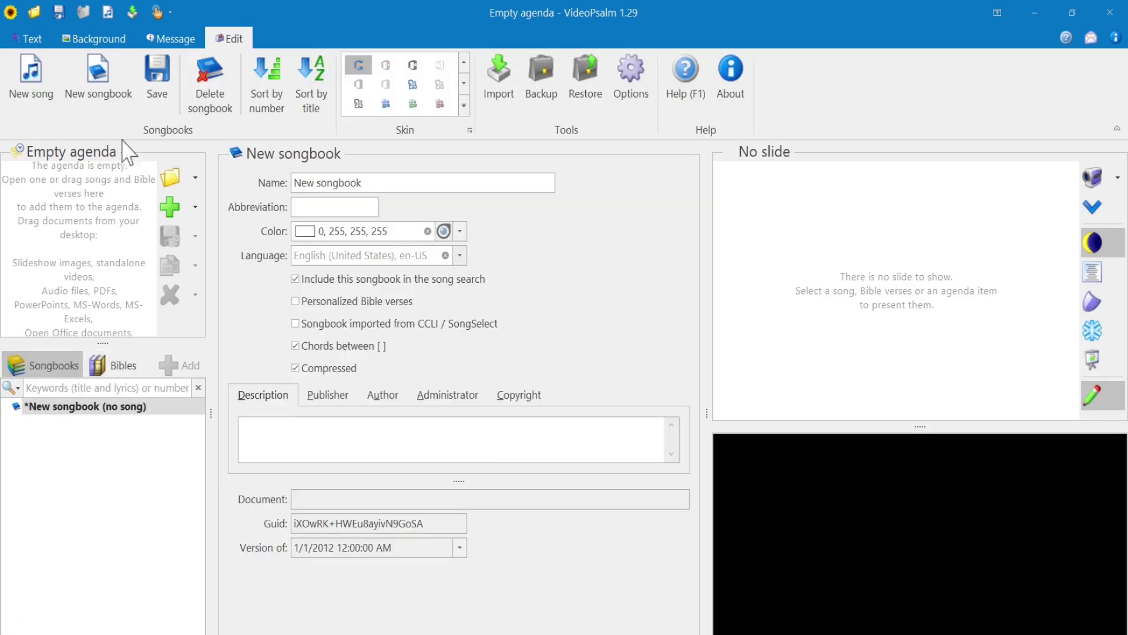
pyautogui.click(458, 232)
pyautogui.click(426, 348)
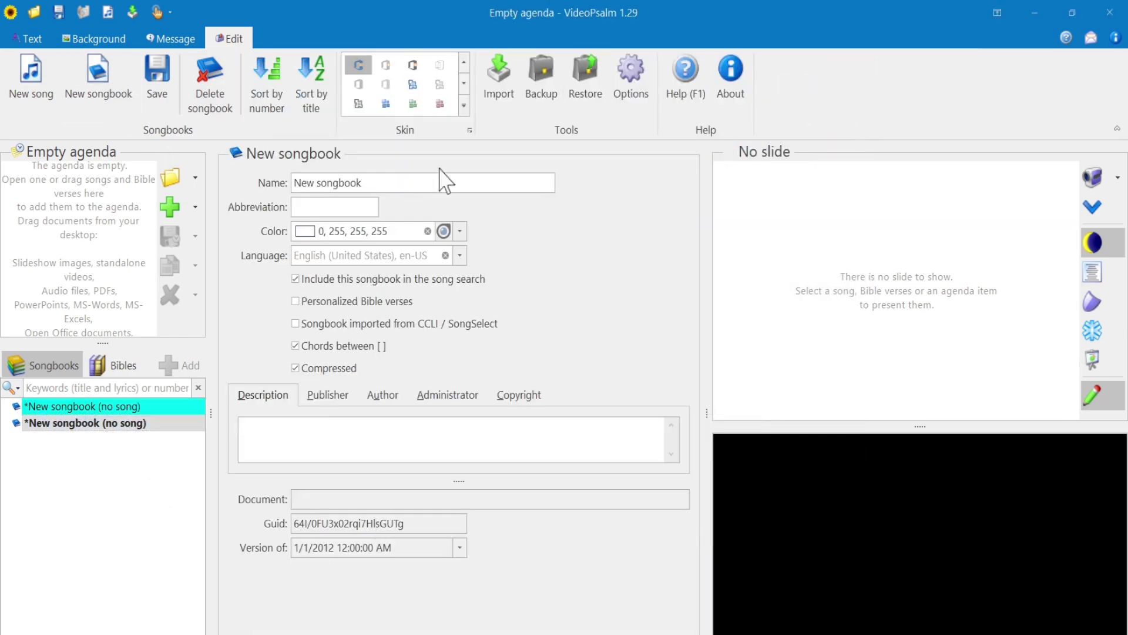
# Step: Try a different slide transition and output effect, then add a new song
pyautogui.click(98, 39)
pyautogui.moveTo(254, 72)
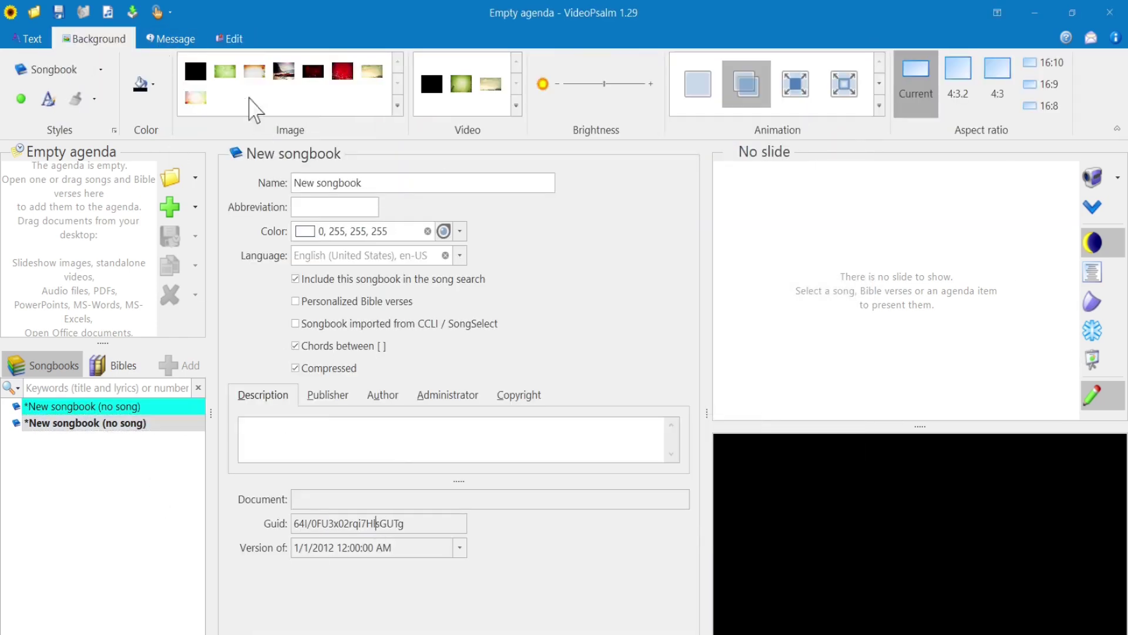
pyautogui.click(844, 85)
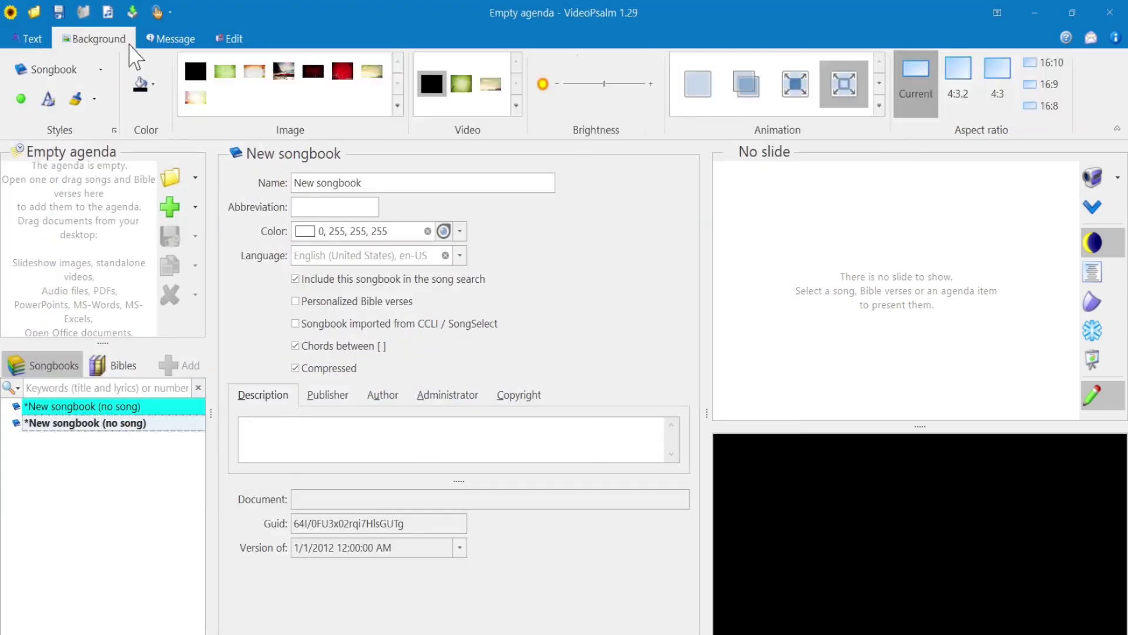
pyautogui.click(230, 39)
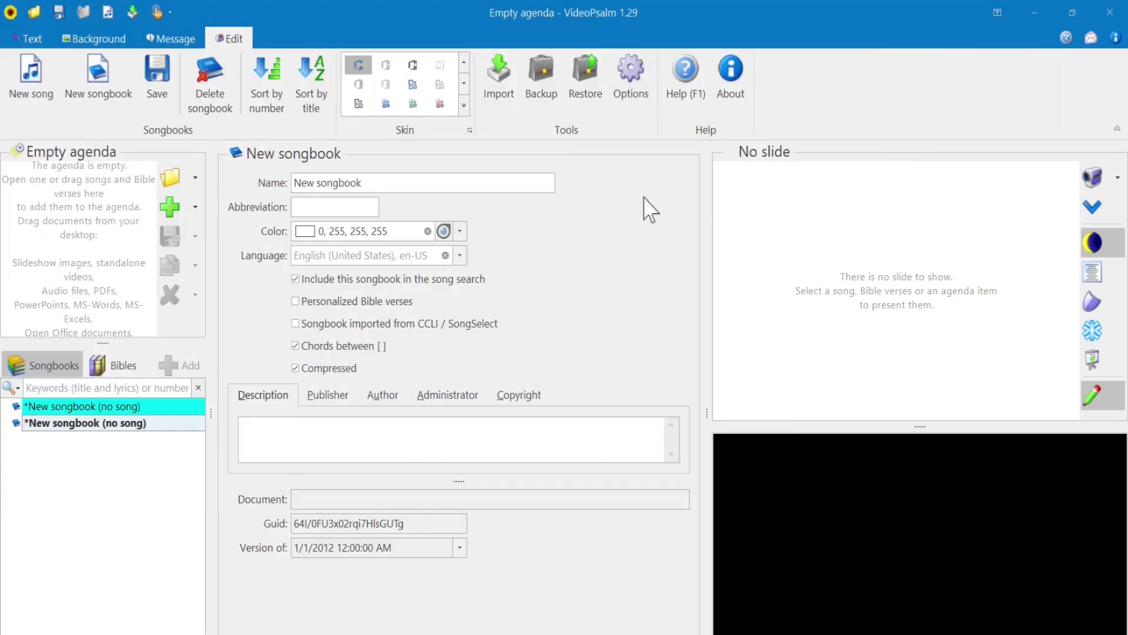
pyautogui.click(1093, 331)
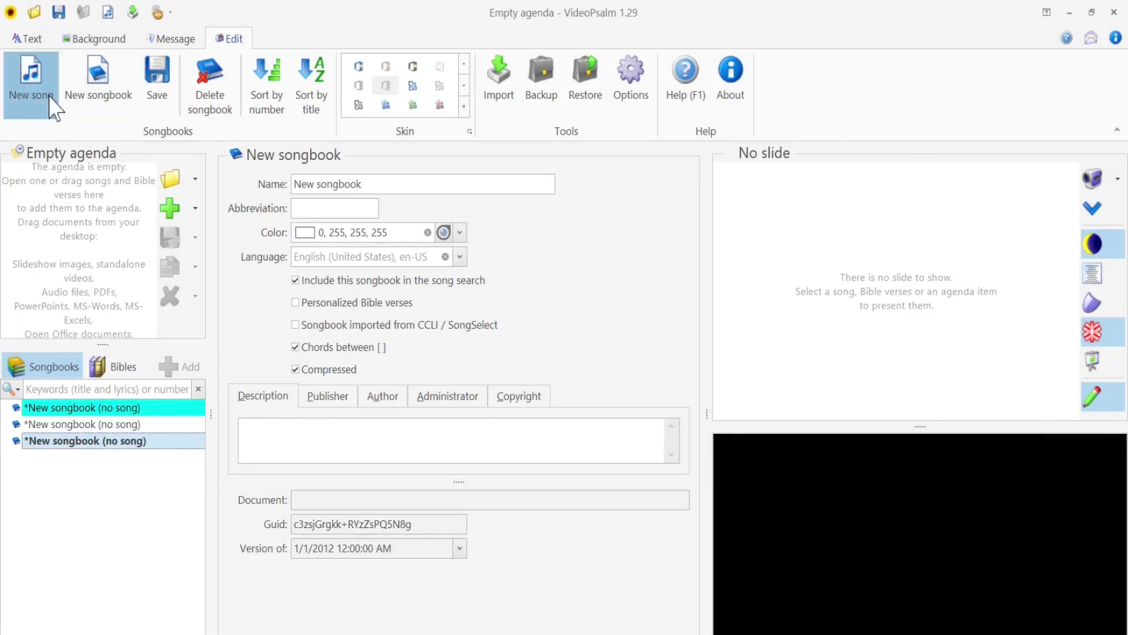
pyautogui.click(36, 83)
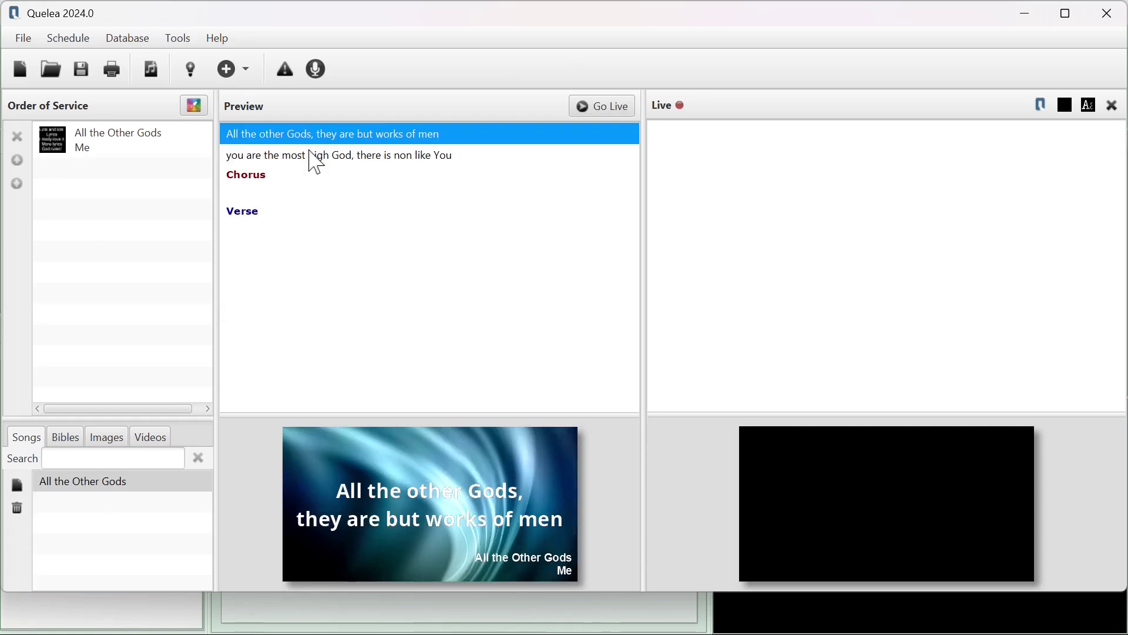
# Step: Check the song export formats in the database options, then reselect the song
pyautogui.click(309, 157)
pyautogui.click(67, 37)
pyautogui.moveTo(137, 111)
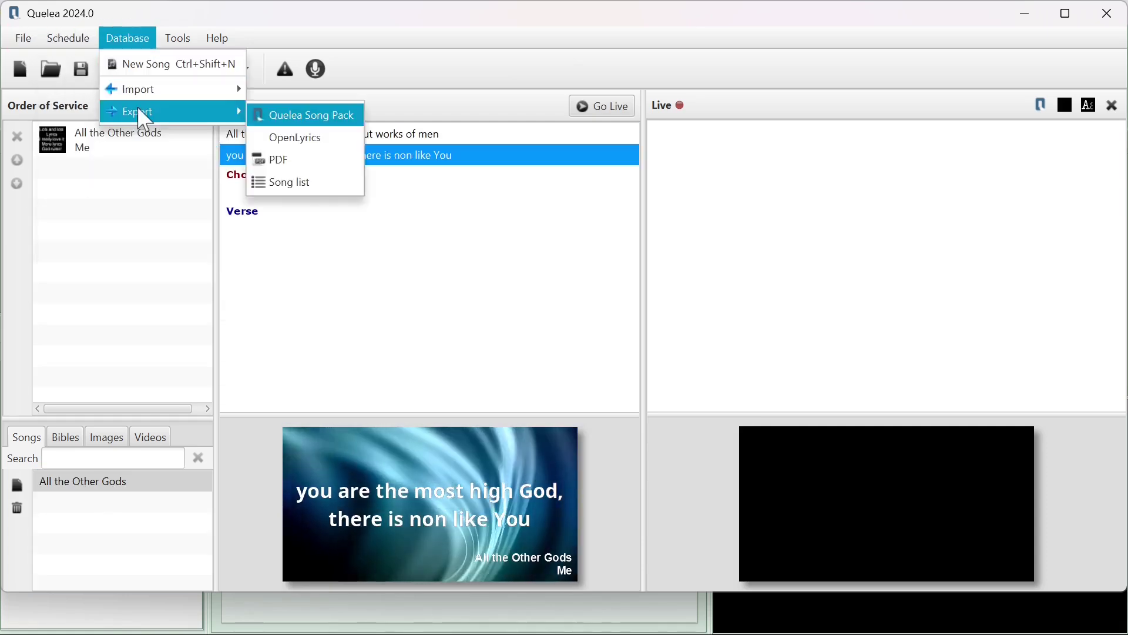
pyautogui.click(115, 137)
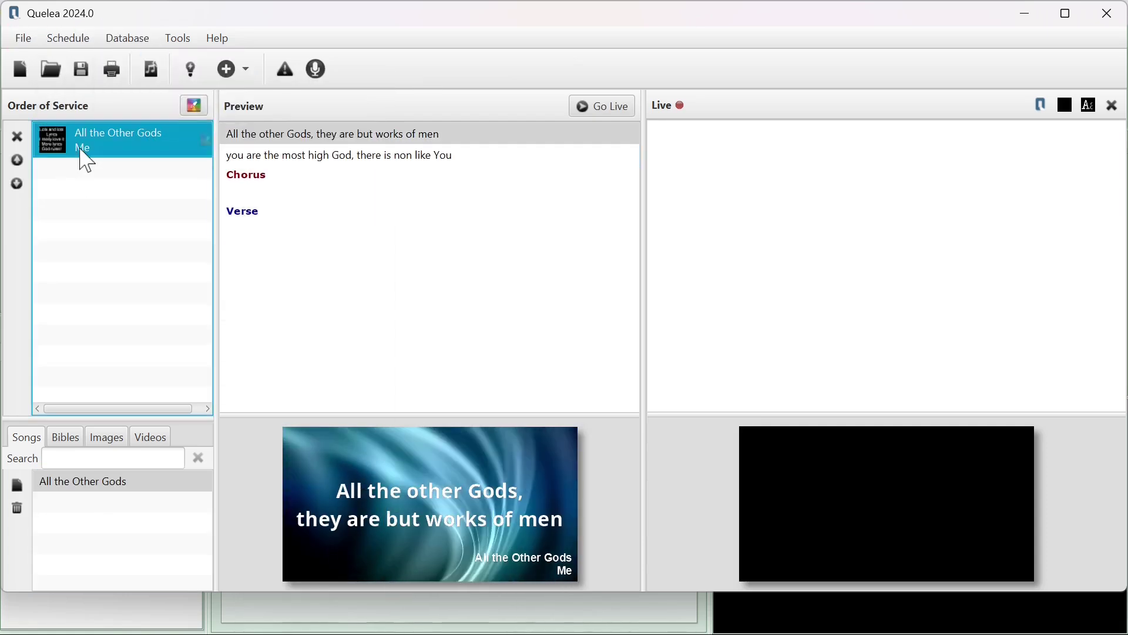
pyautogui.click(23, 38)
# Step: Add the abstract cross.png image to the service, send it live, then preview All the Other Gods
pyautogui.click(75, 494)
pyautogui.click(105, 437)
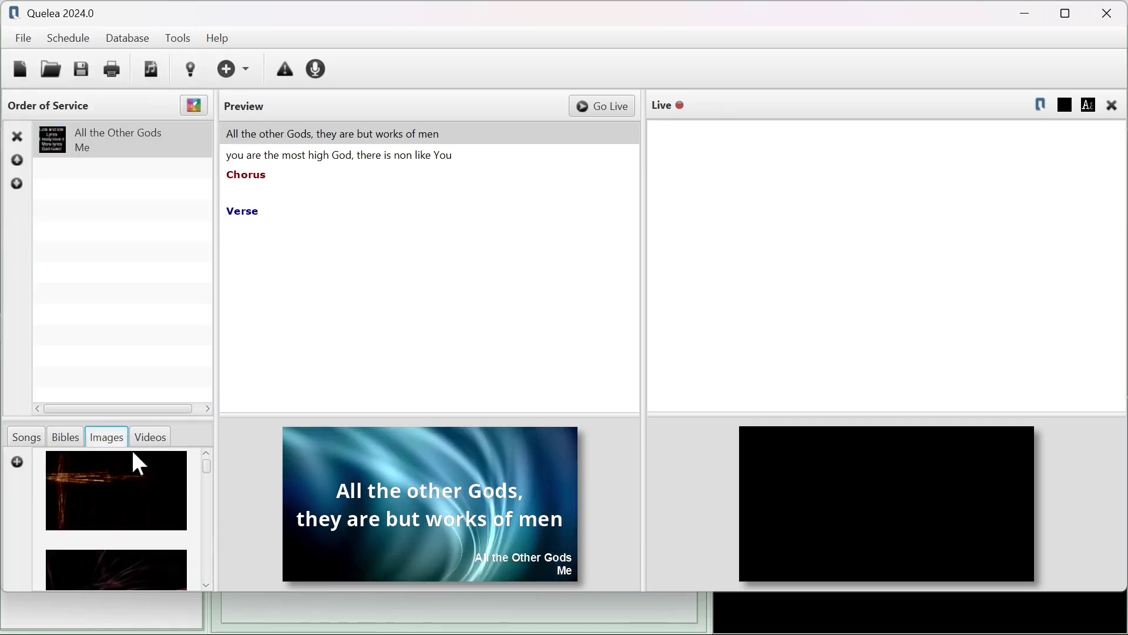
pyautogui.doubleClick(116, 491)
pyautogui.click(603, 107)
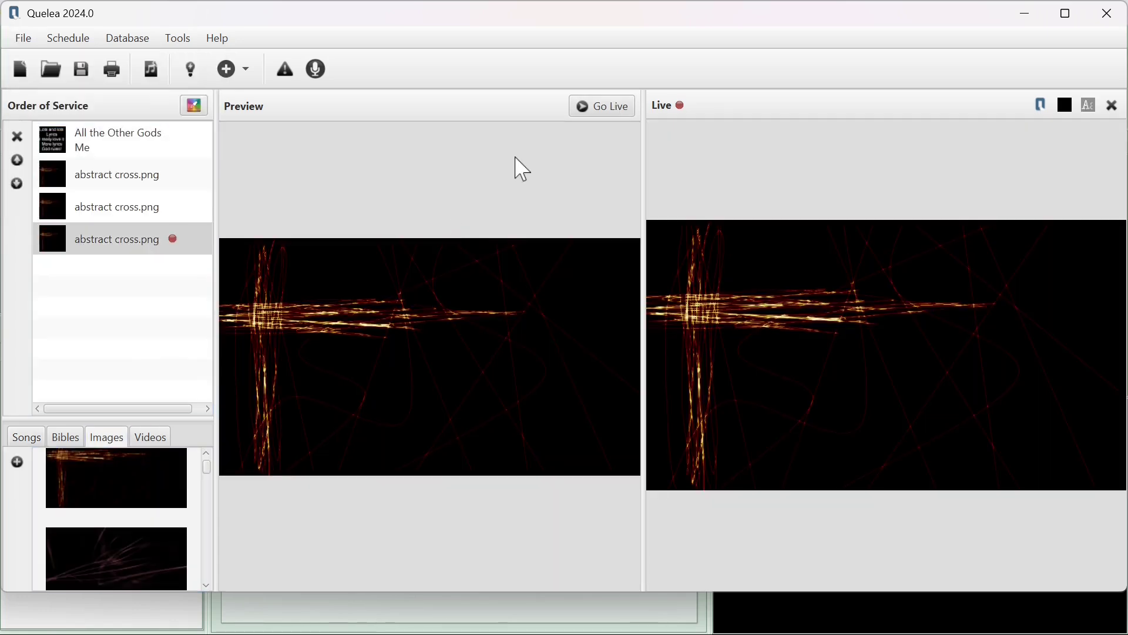
pyautogui.click(68, 141)
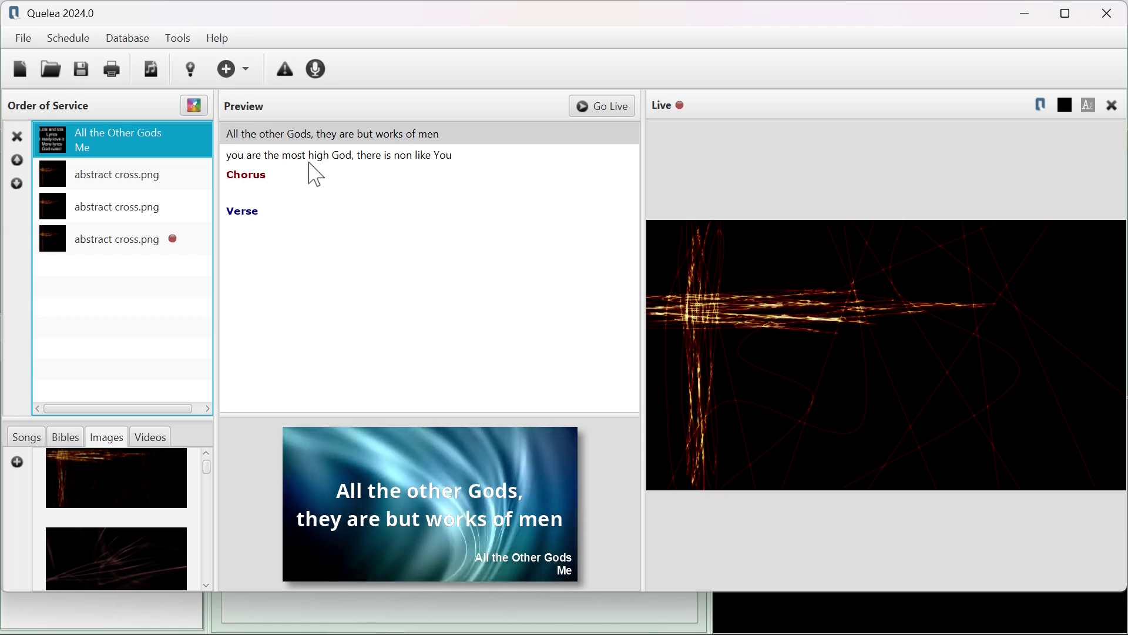
# Step: Look through the display, recordings, server and stage view settings in Options
pyautogui.click(178, 39)
pyautogui.click(202, 163)
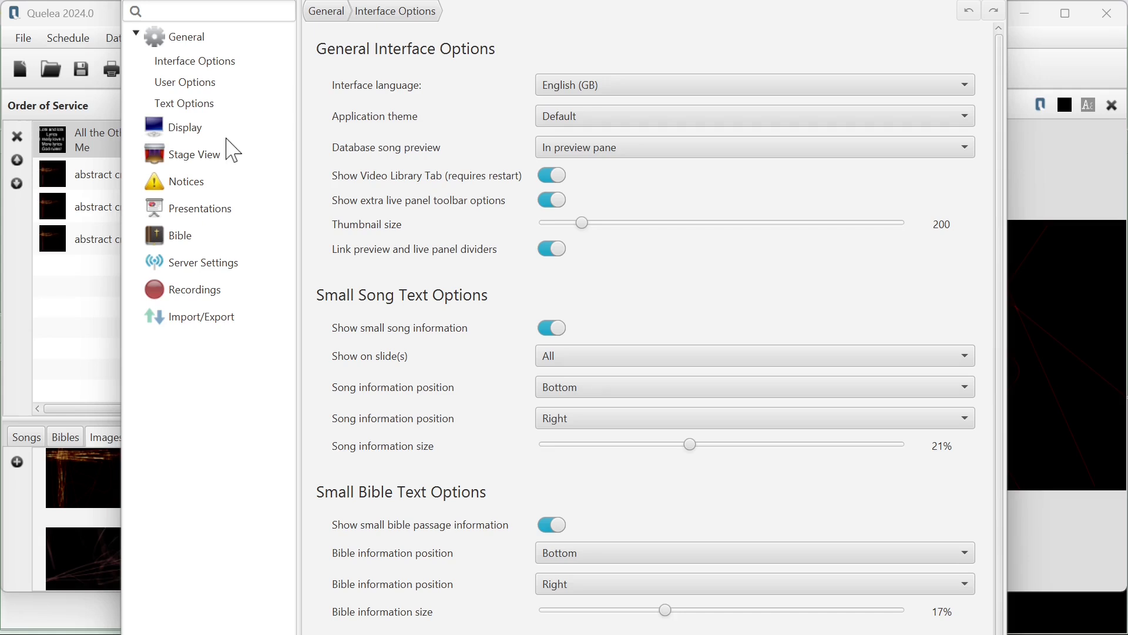
pyautogui.click(185, 127)
pyautogui.click(194, 289)
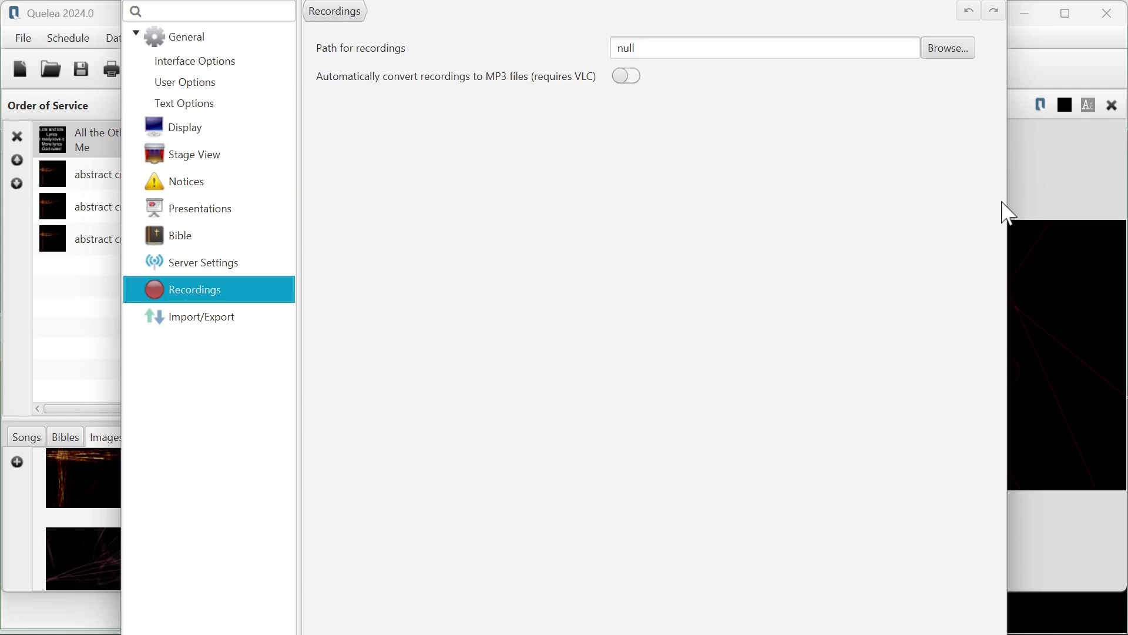
pyautogui.click(201, 368)
pyautogui.click(177, 261)
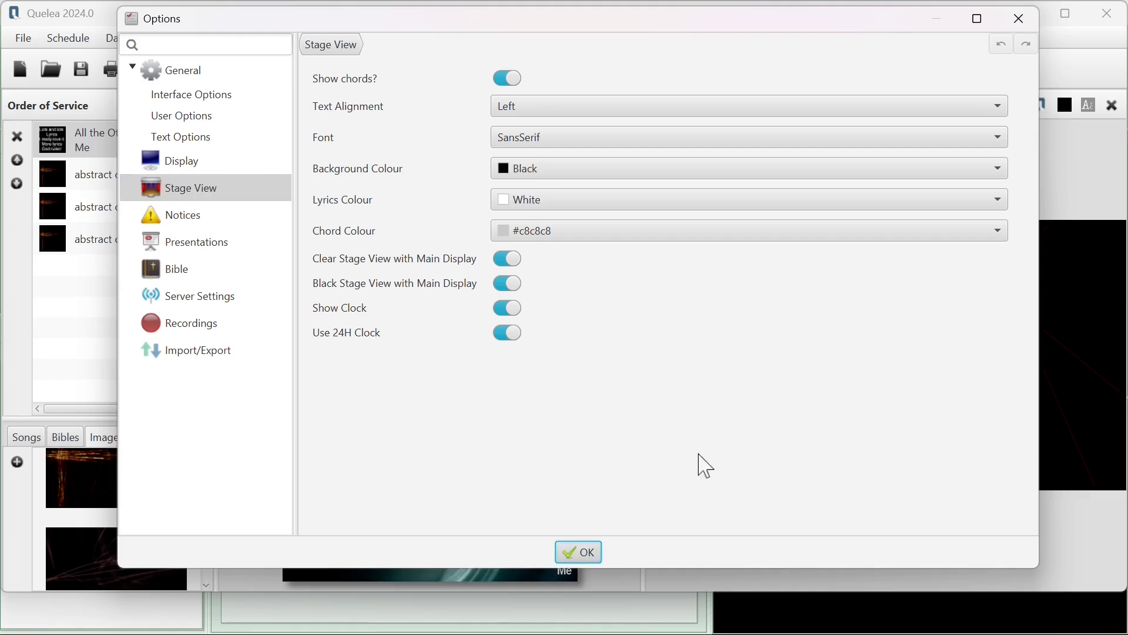
pyautogui.press('Escape')
# Step: Glance at the service theme choices and move the abstract cross image to the top
pyautogui.click(192, 107)
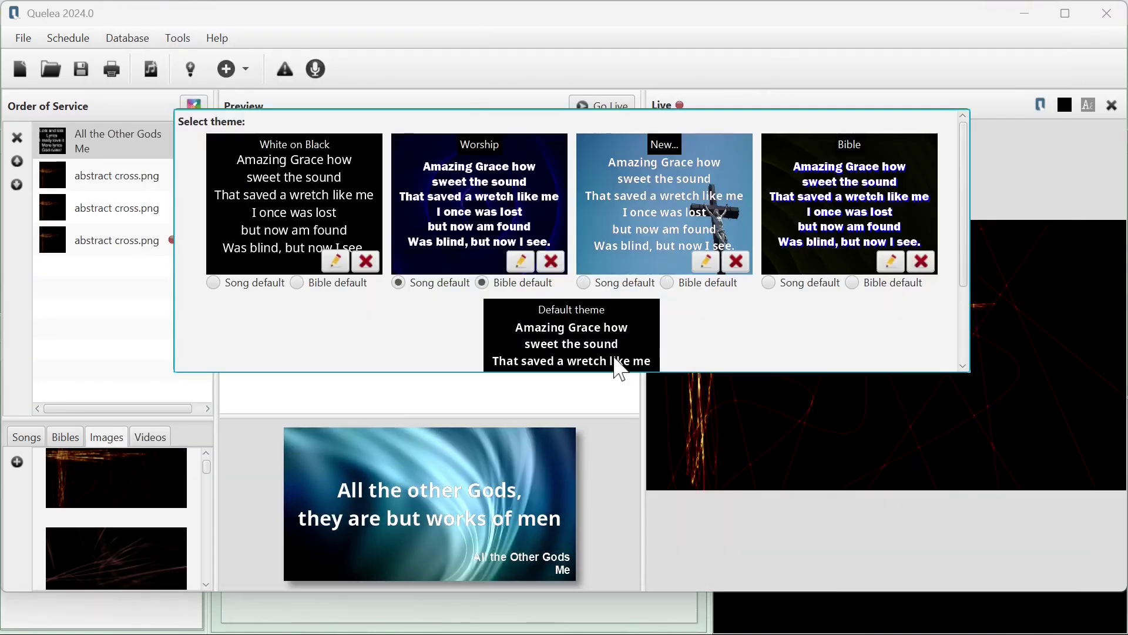
pyautogui.click(372, 359)
pyautogui.moveTo(116, 175); pyautogui.dragTo(117, 133)
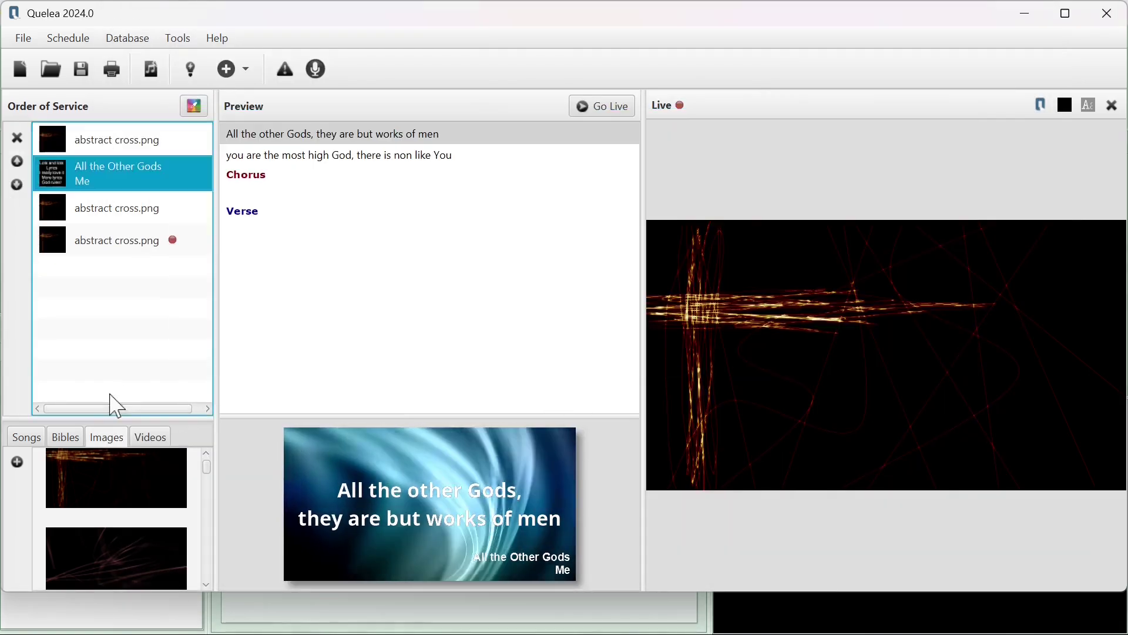
# Step: Add Genesis 34 from Bibles, preview verses 6 and 7, and send a verse live
pyautogui.click(64, 436)
pyautogui.click(114, 485)
pyautogui.write('34')
pyautogui.press('Return')
pyautogui.click(119, 274)
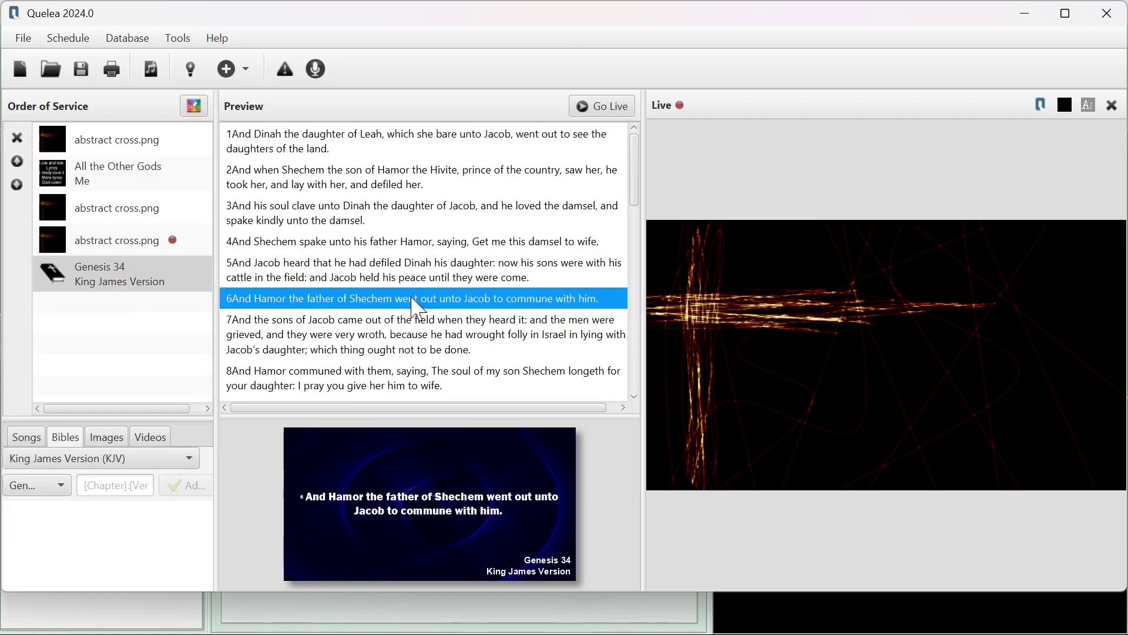
pyautogui.click(415, 334)
pyautogui.click(602, 106)
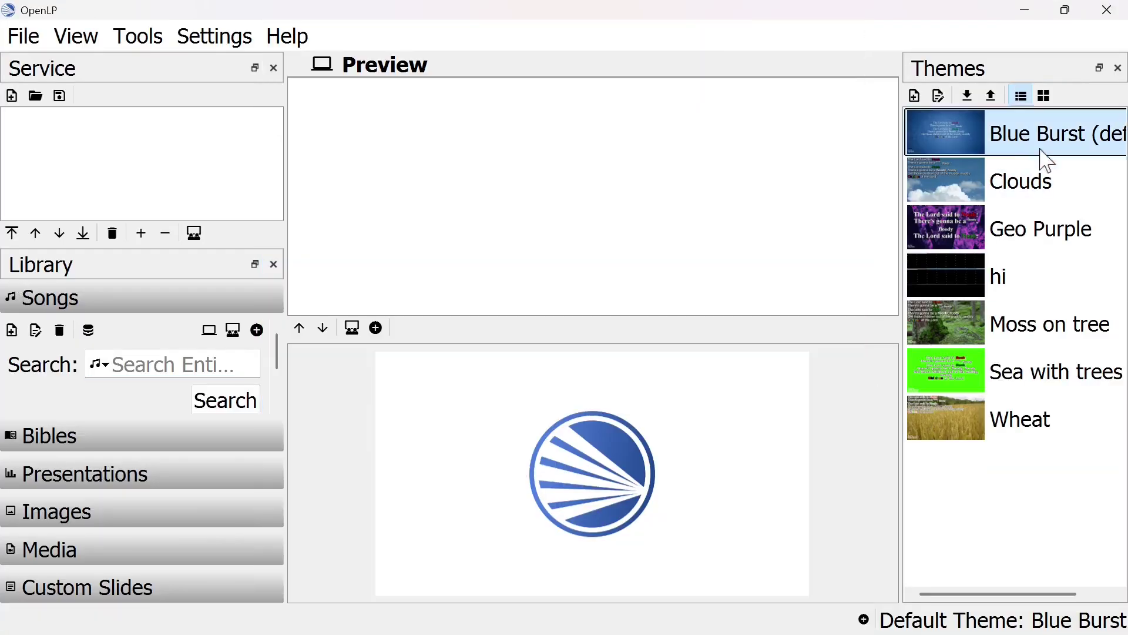
# Step: Load Ruth 2:5 from the Bibles library into the preview and expand Presentations
pyautogui.click(133, 436)
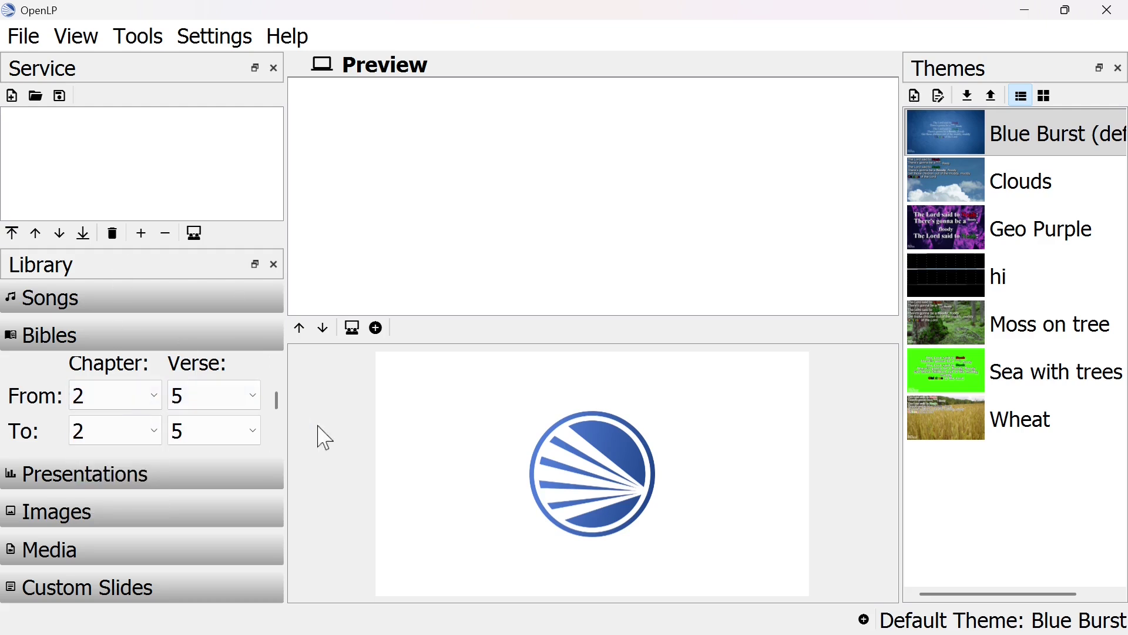
pyautogui.doubleClick(133, 404)
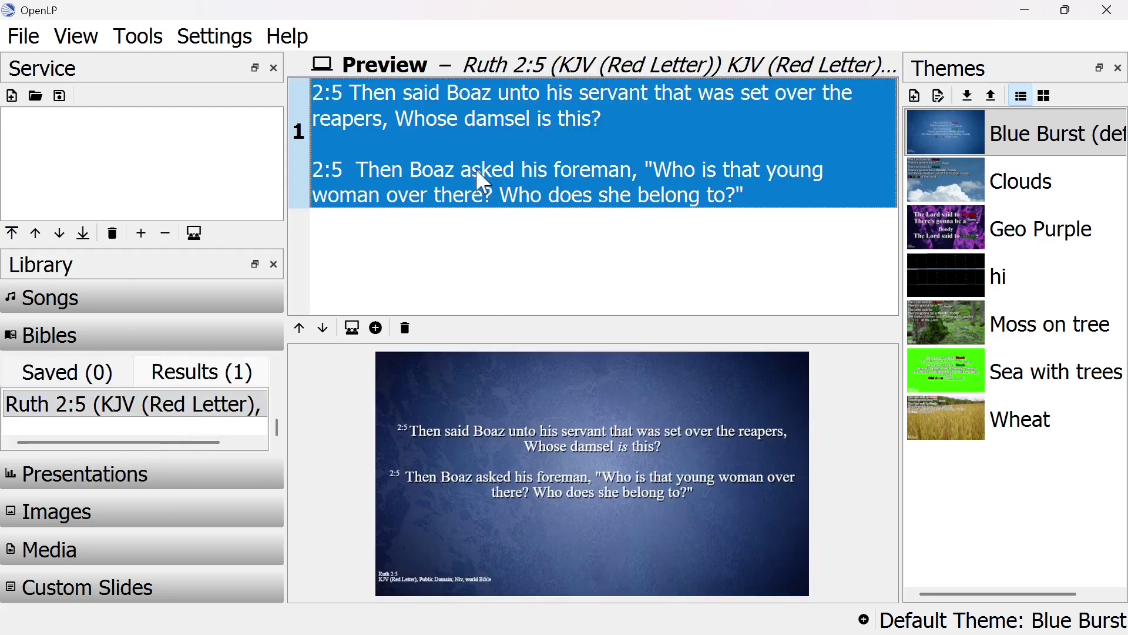
pyautogui.click(85, 474)
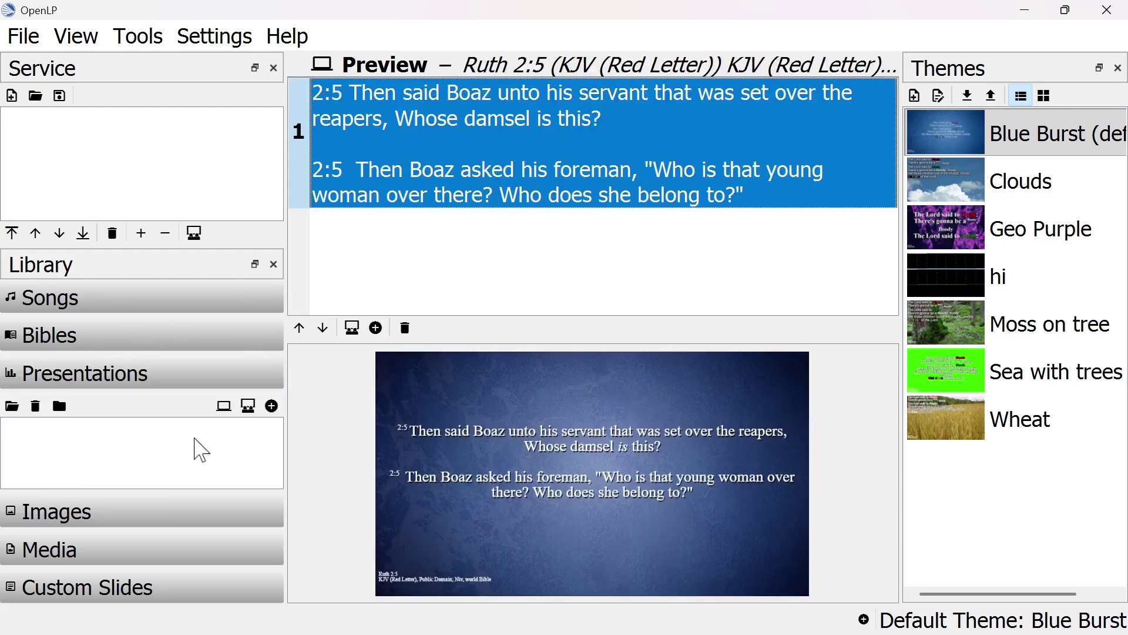
# Step: Pick a theme, then import maxresdefault.jpg and preview it
pyautogui.click(967, 181)
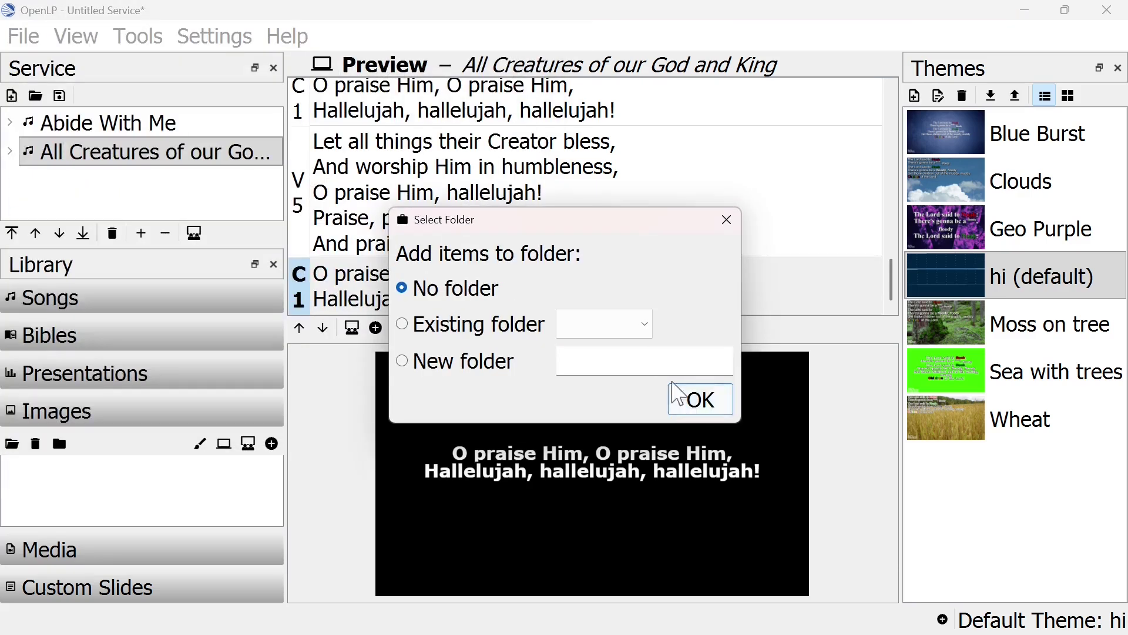
pyautogui.click(700, 399)
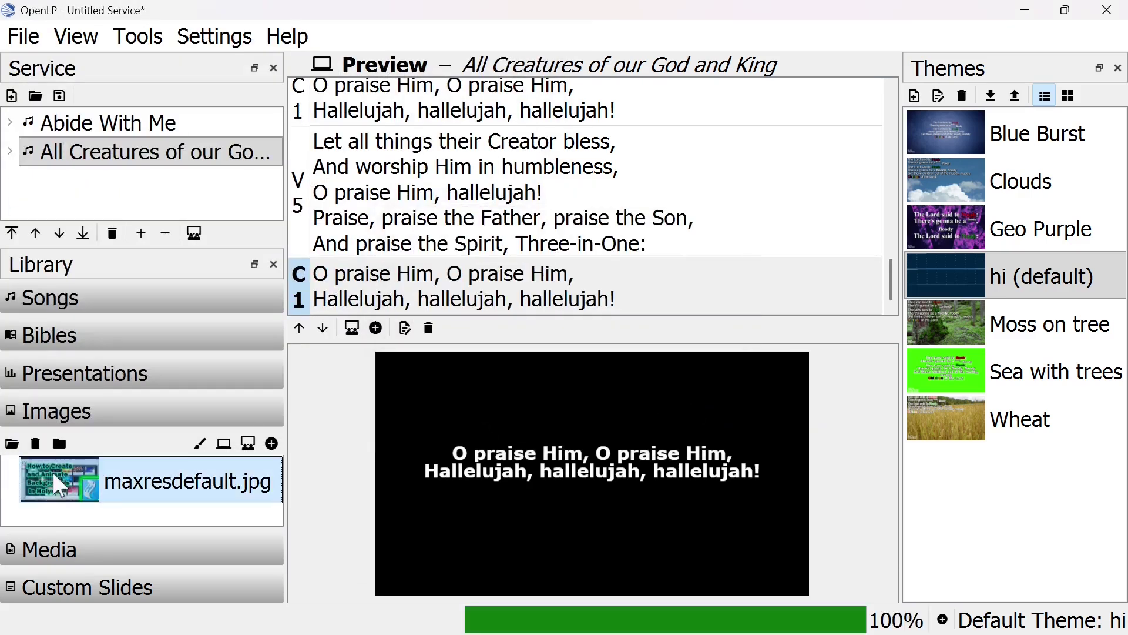
pyautogui.doubleClick(59, 480)
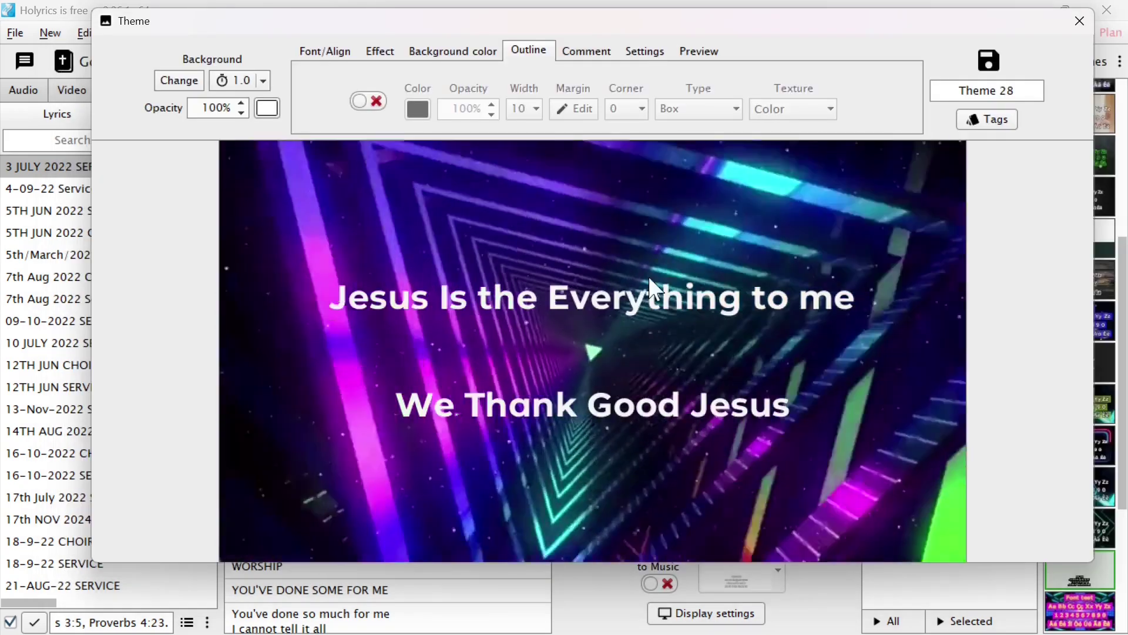
# Step: View the theme's background colour and text effect settings, then show the Image list
pyautogui.click(454, 51)
pyautogui.click(379, 52)
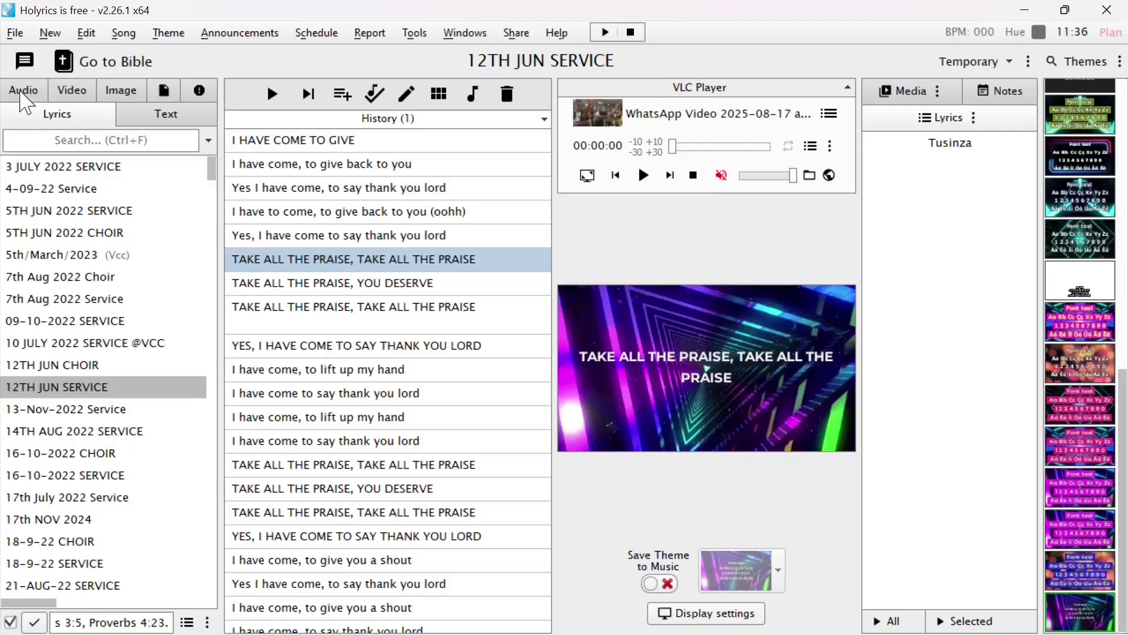
pyautogui.click(122, 114)
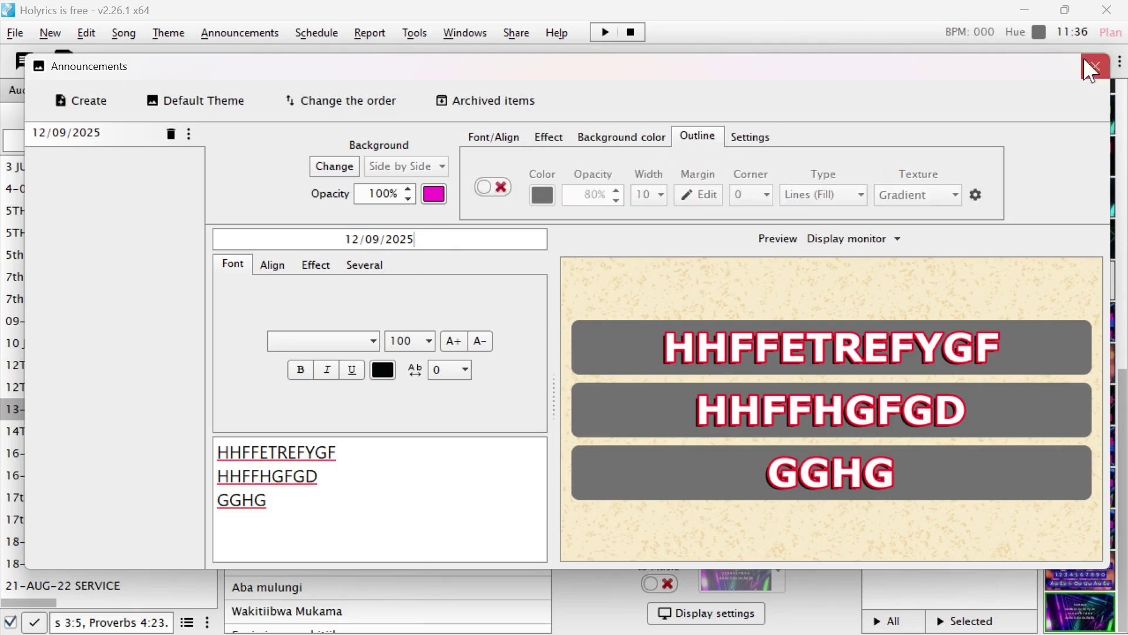
# Step: Close Announcements, briefly draft a new song, then load I HAVE COME TO GIVE
pyautogui.click(1092, 68)
pyautogui.click(63, 45)
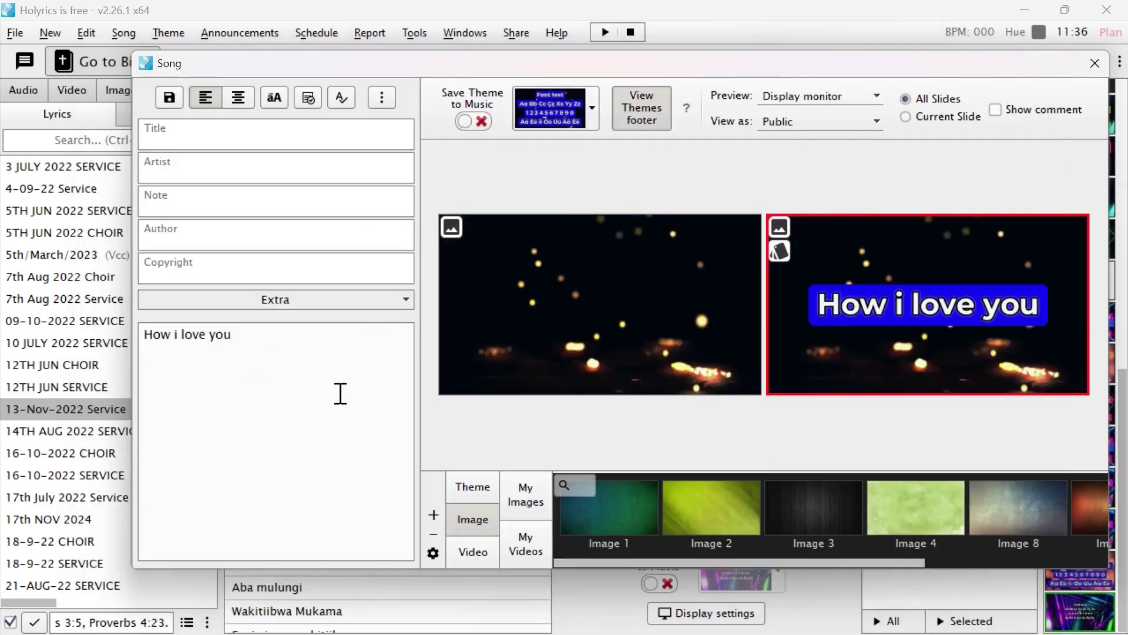
pyautogui.press('Return')
pyautogui.press('Return')
pyautogui.write('Just subscribe!')
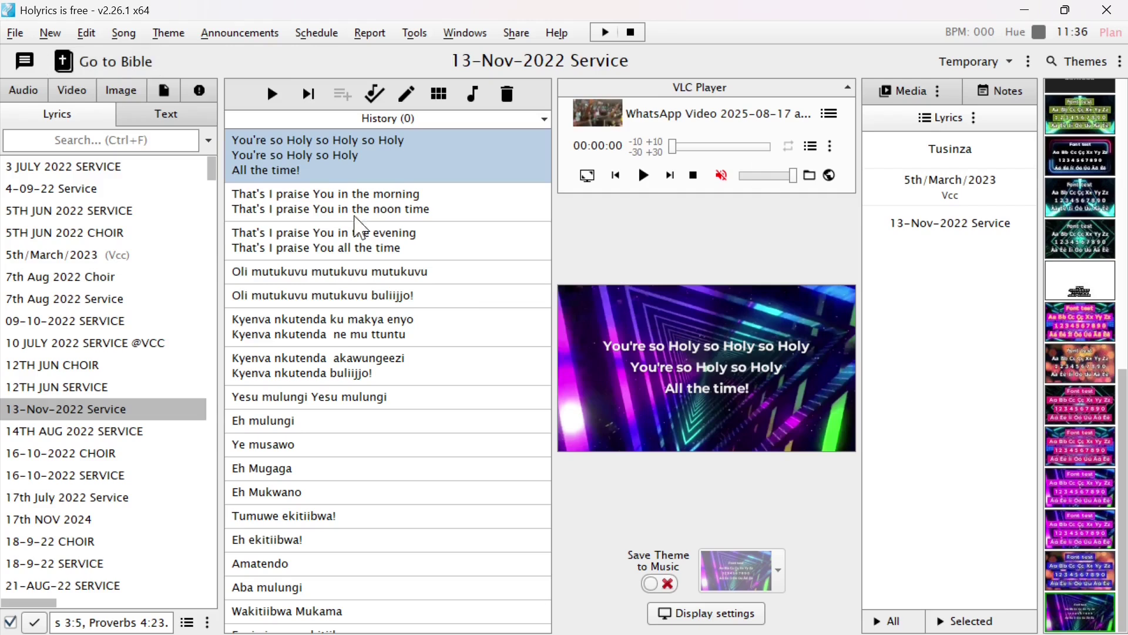
pyautogui.click(240, 33)
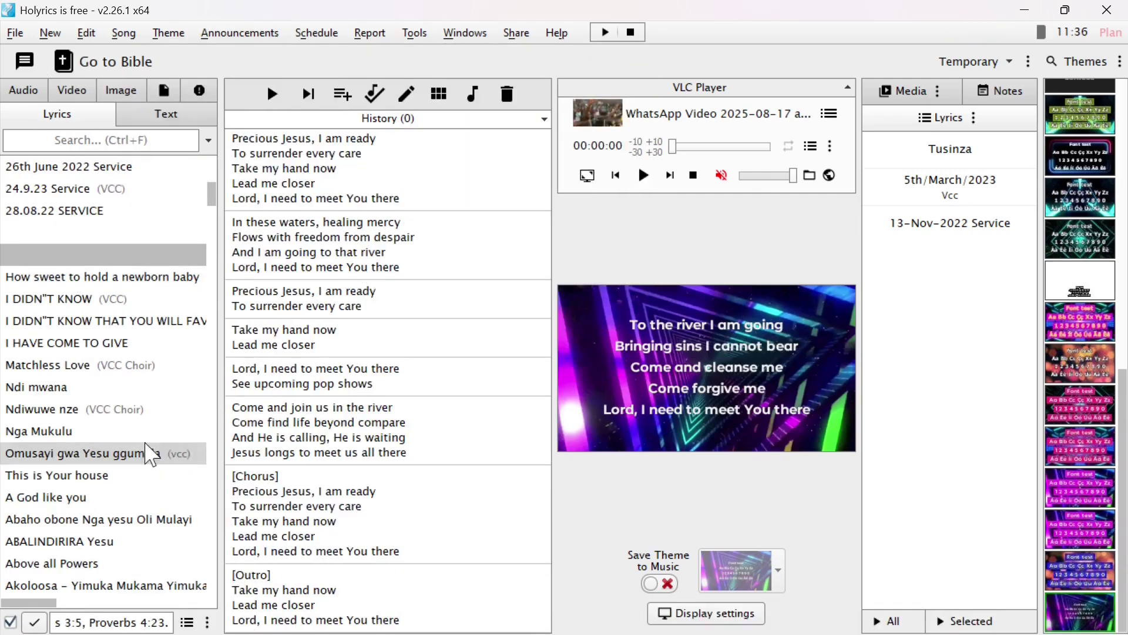
pyautogui.click(67, 343)
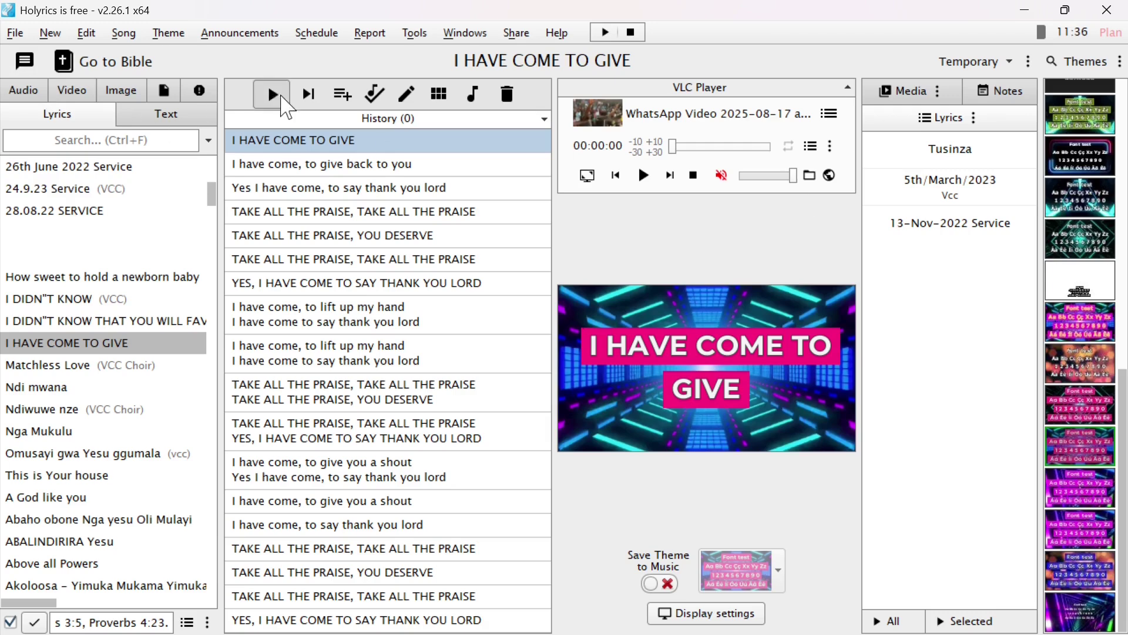